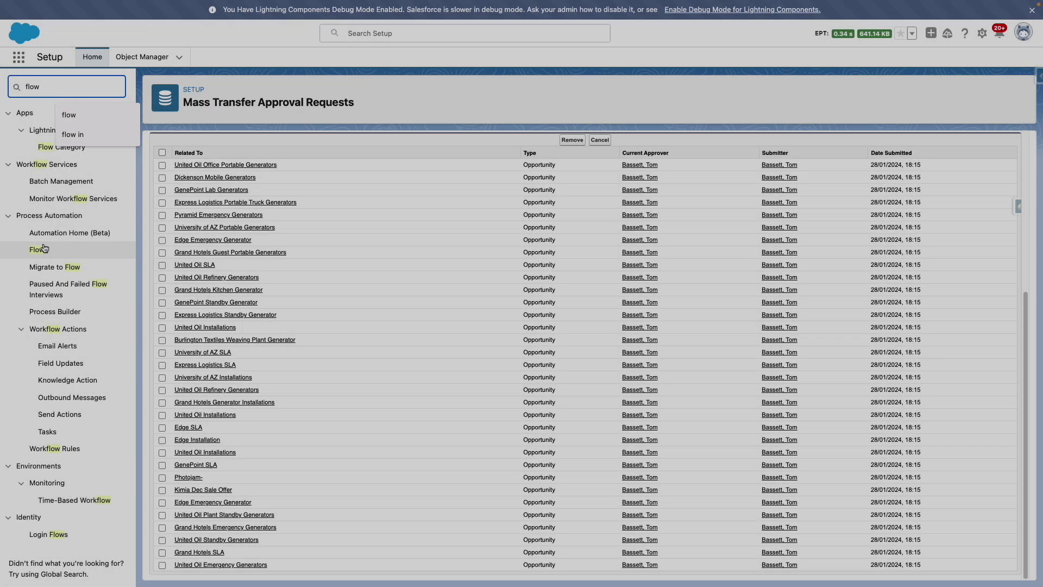
# - Open the Send Reminders flow from the Setup Flows list
pyautogui.click(38, 250)
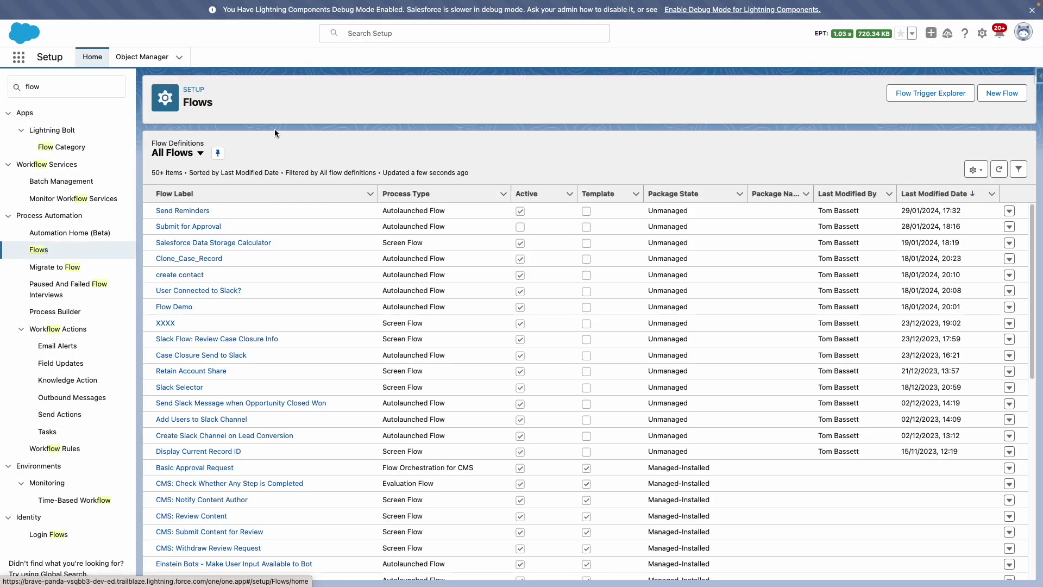
pyautogui.click(188, 212)
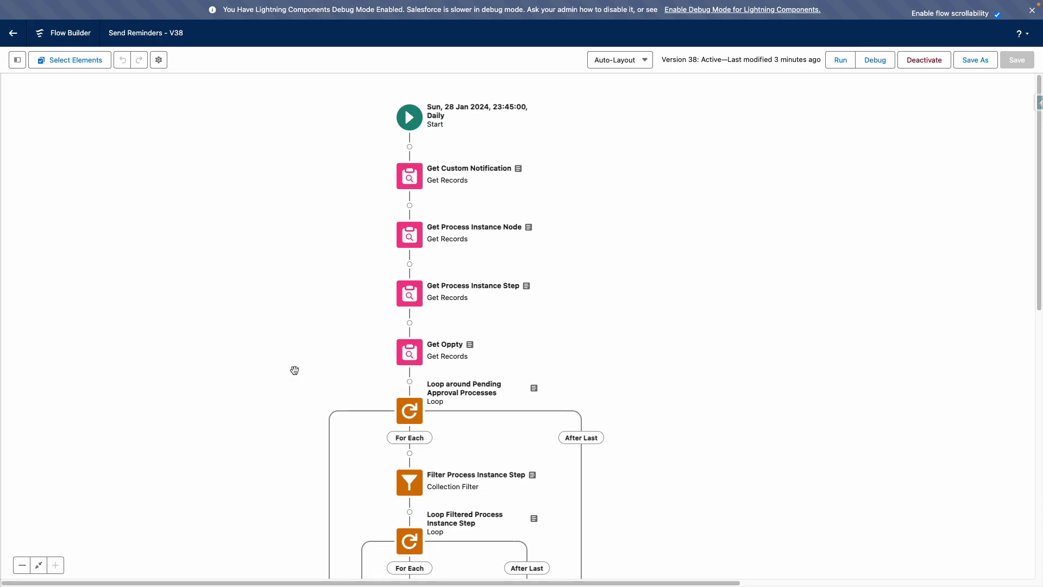
# - Review the Get Custom Notification, Process Instance Node, Process Instance Step and Get Oppty lookup settings
pyautogui.click(407, 173)
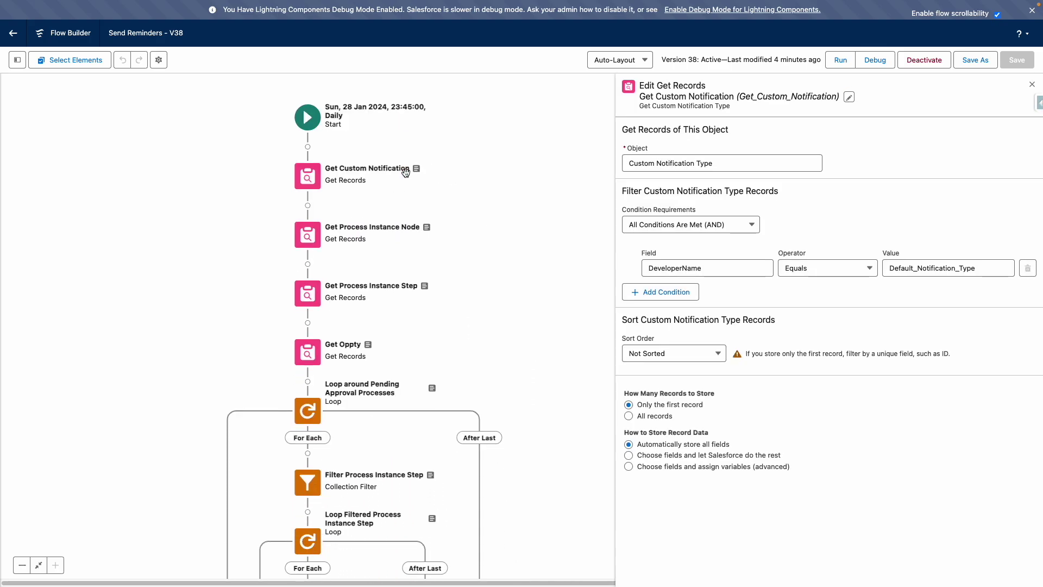
pyautogui.click(308, 240)
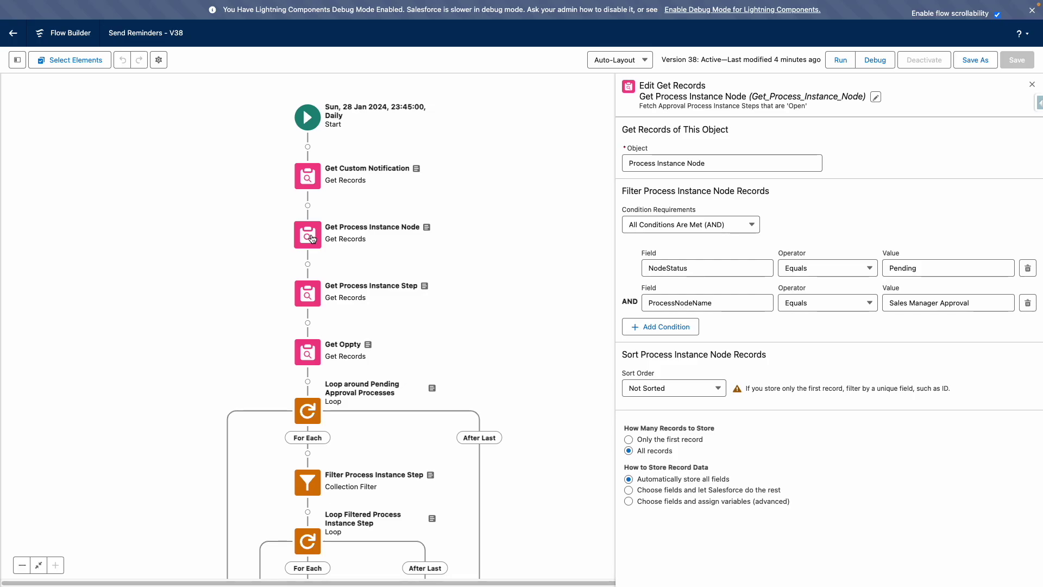
pyautogui.click(308, 296)
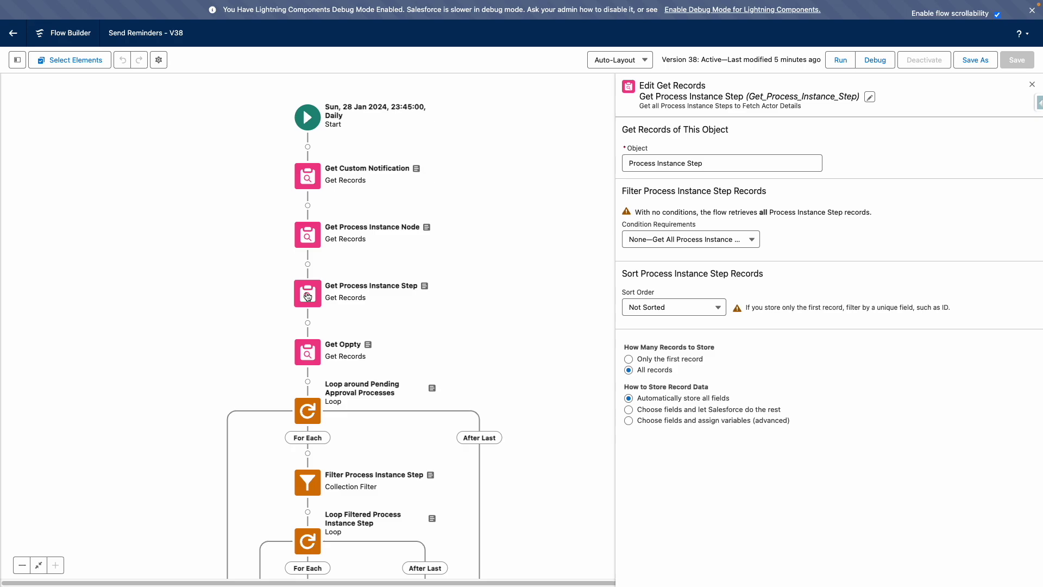
pyautogui.click(308, 354)
pyautogui.click(310, 480)
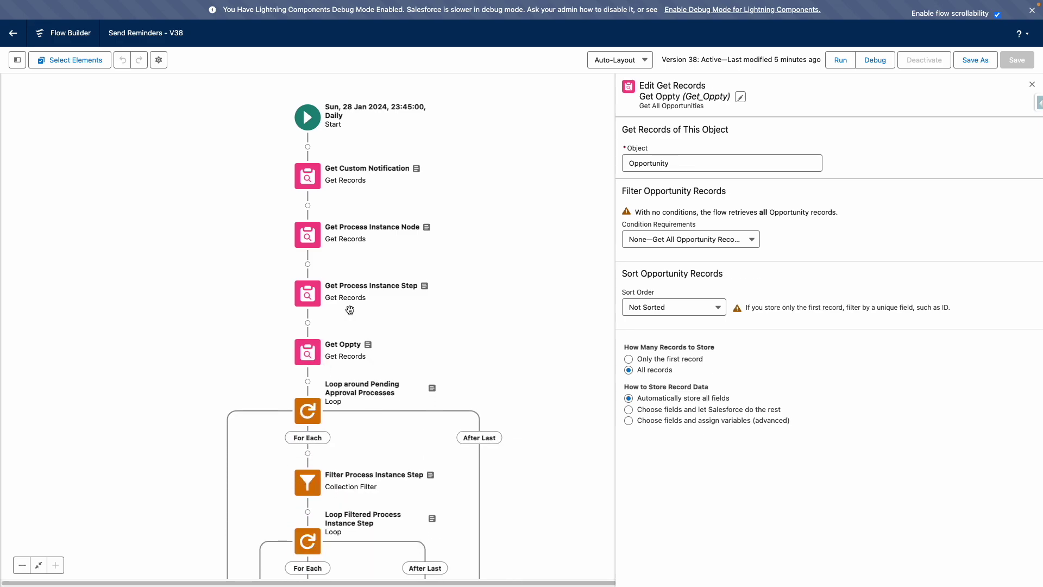
pyautogui.scroll(-5, 349, 310)
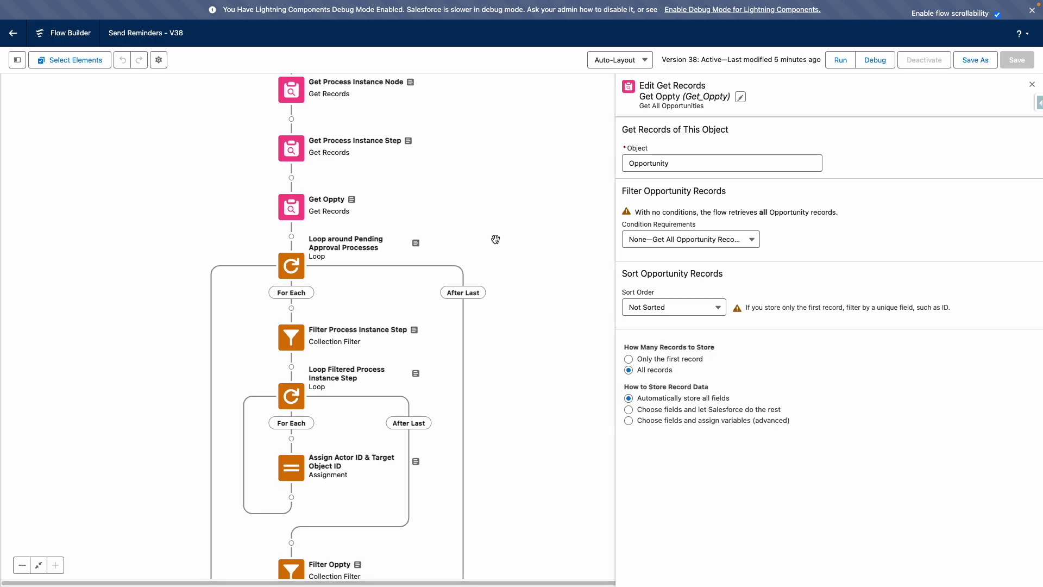
# - Inspect the pending approval processes loop settings and close it without changes
pyautogui.doubleClick(291, 275)
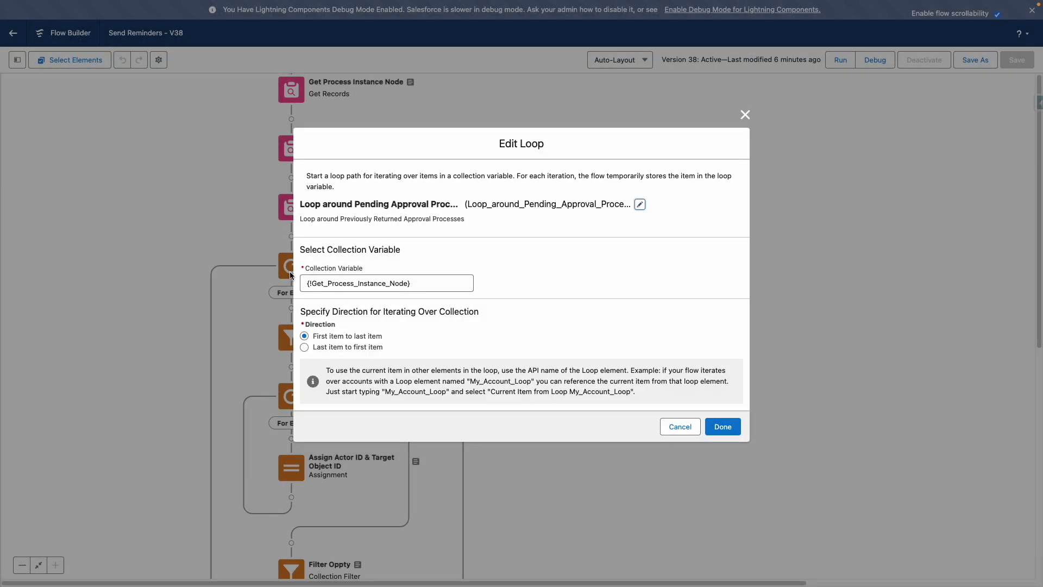
pyautogui.press('Escape')
pyautogui.scroll(2, 402, 325)
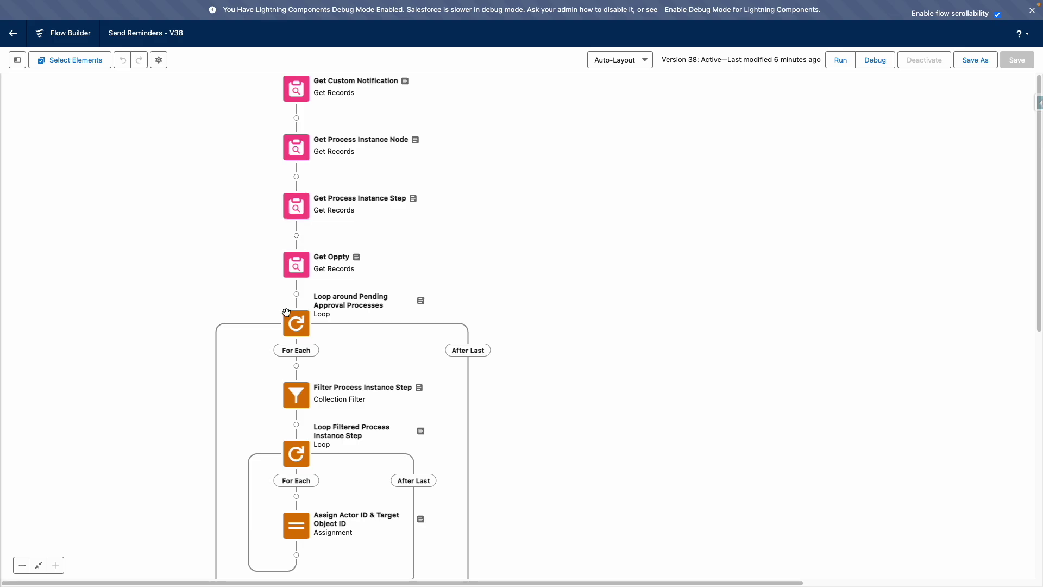
# - Review the Filter Process Instance Step conditions, its loop, and the Actor ID & Target Object ID assignment
pyautogui.click(297, 393)
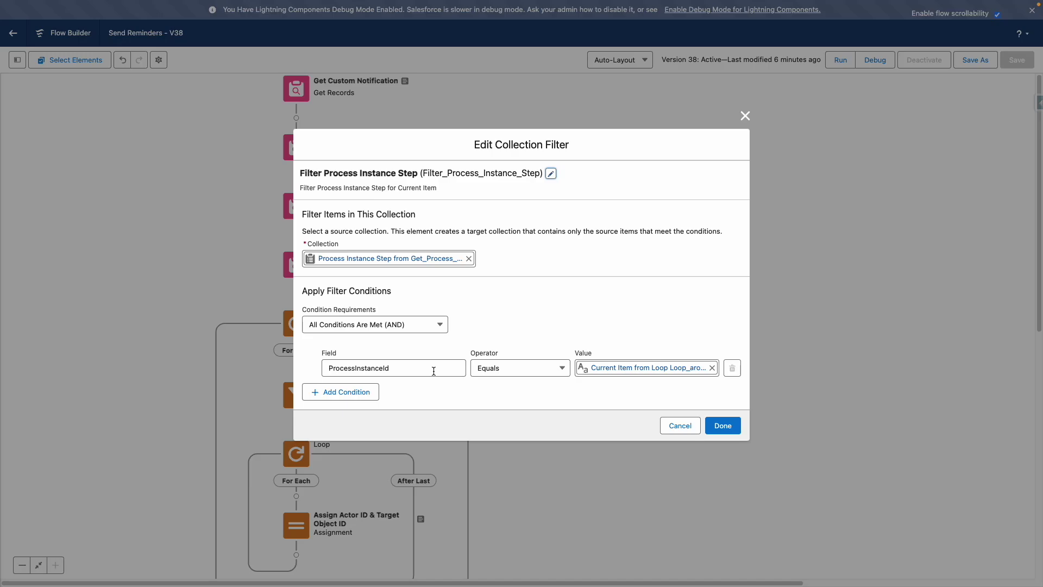
pyautogui.click(678, 426)
pyautogui.click(309, 395)
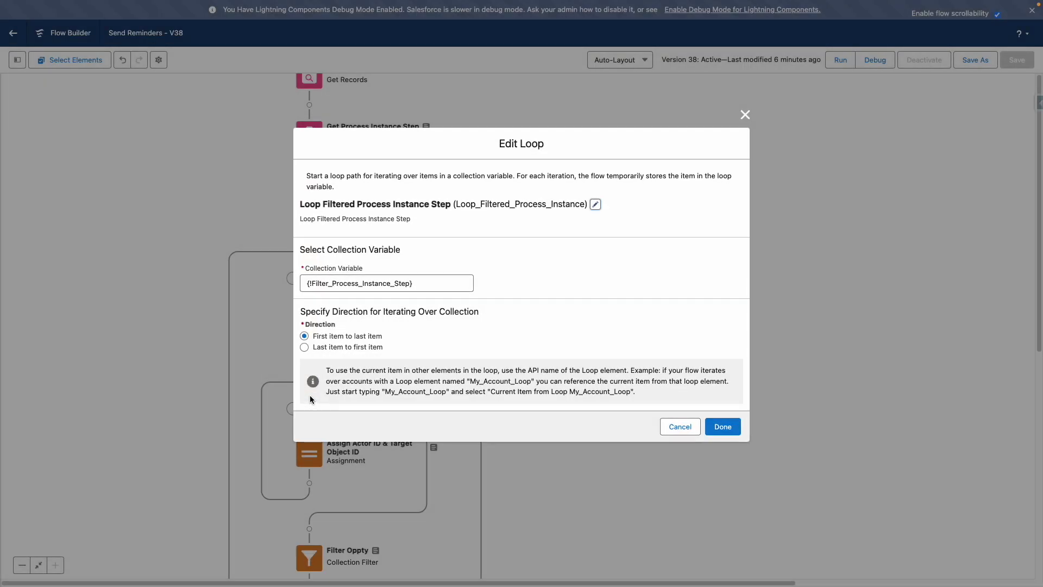
pyautogui.click(679, 427)
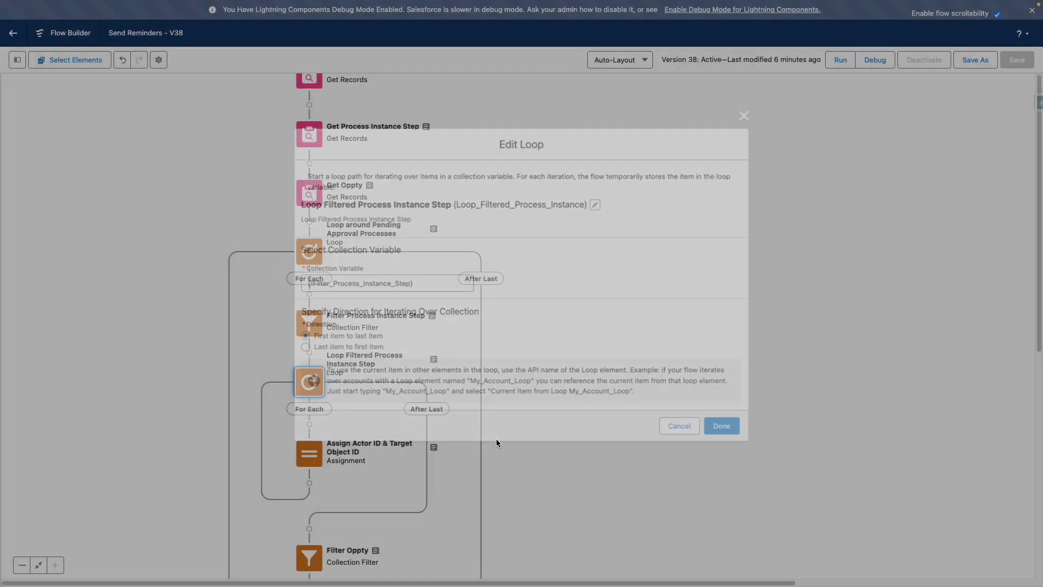
pyautogui.click(318, 451)
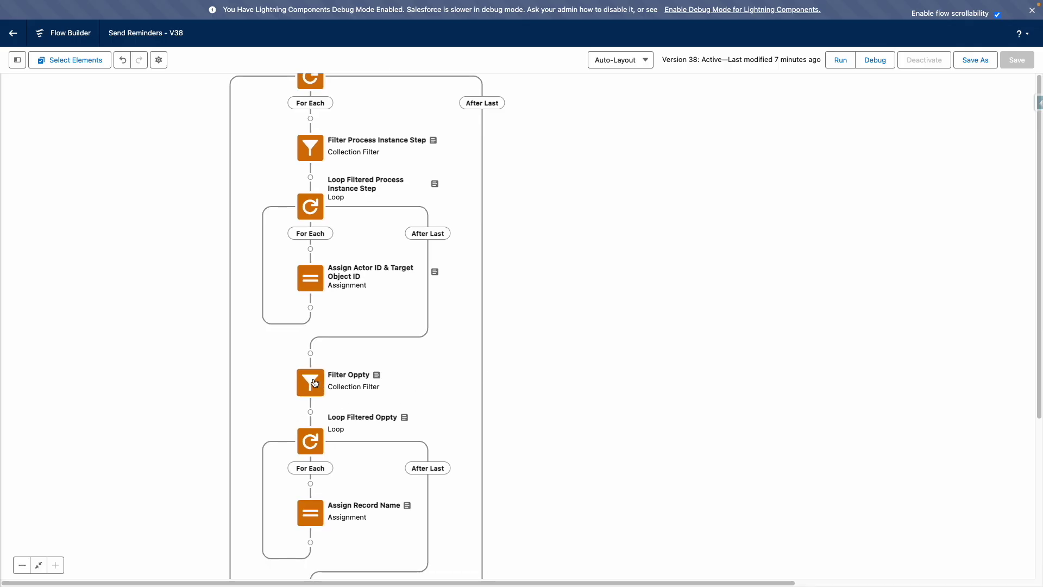
pyautogui.scroll(1, 383, 309)
pyautogui.moveTo(383, 309); pyautogui.dragTo(410, 250)
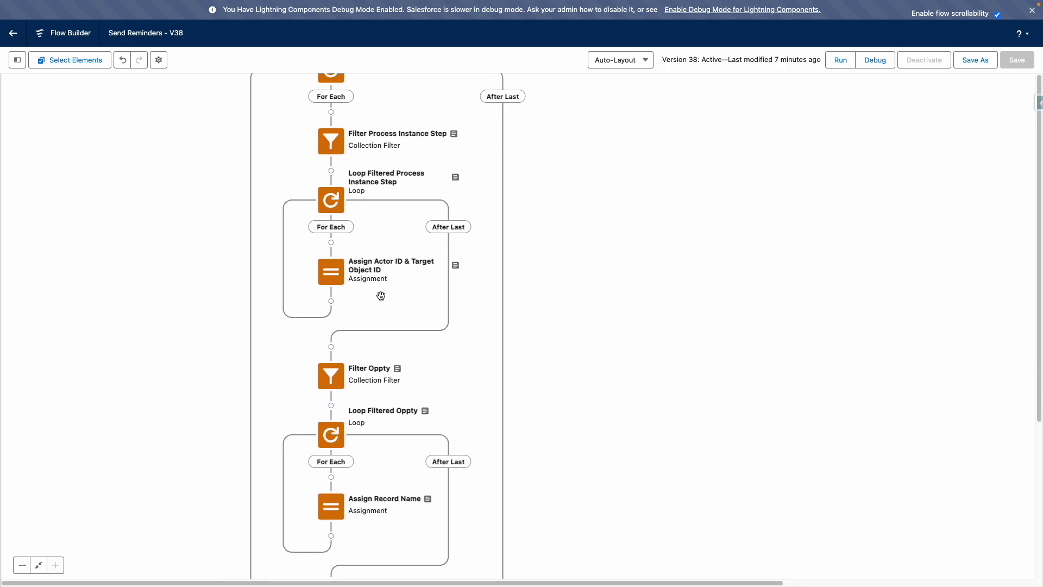
pyautogui.doubleClick(321, 384)
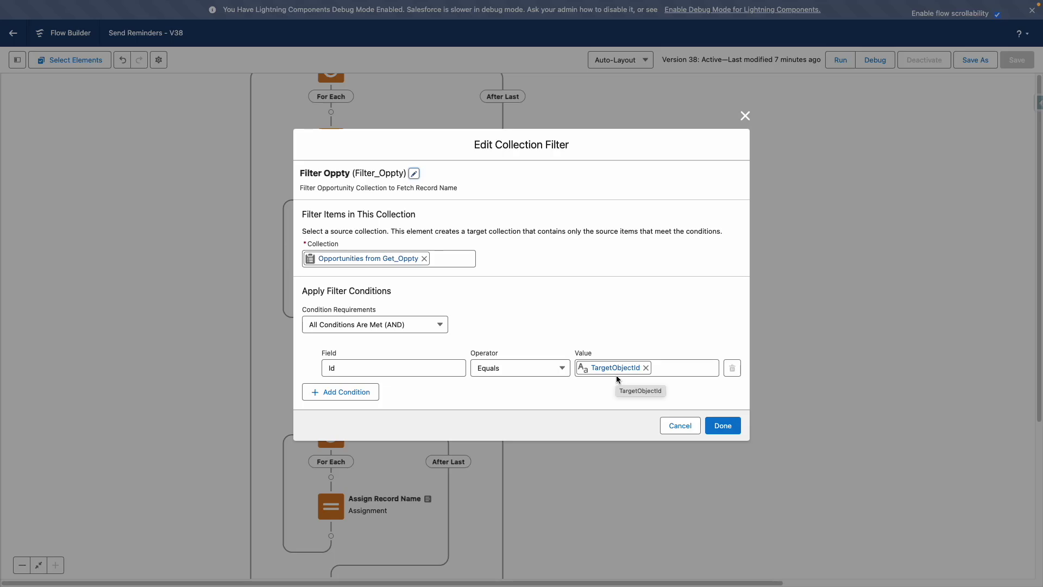
pyautogui.click(679, 426)
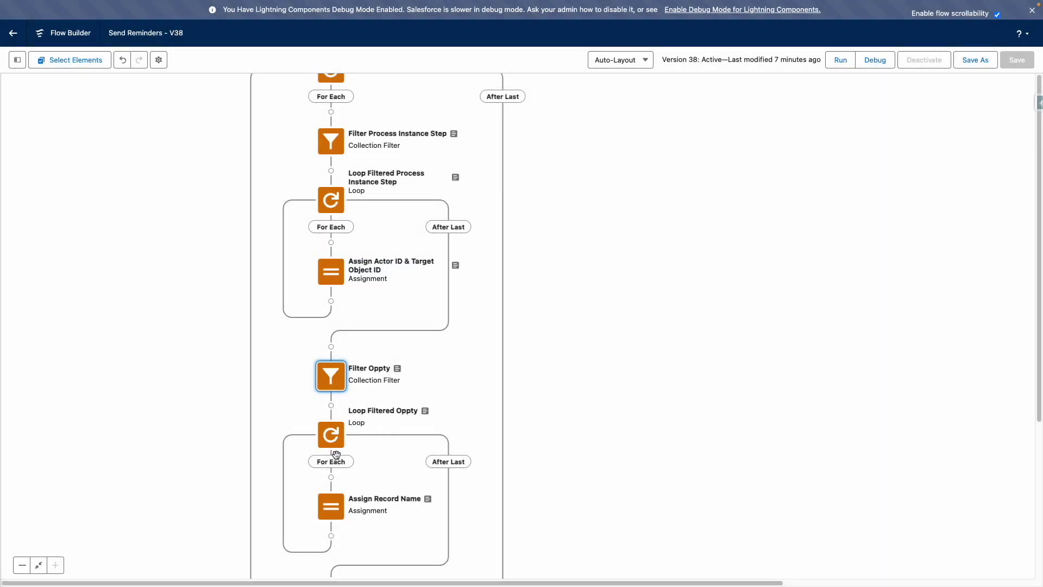
pyautogui.moveTo(470, 431); pyautogui.dragTo(473, 347)
pyautogui.doubleClick(338, 350)
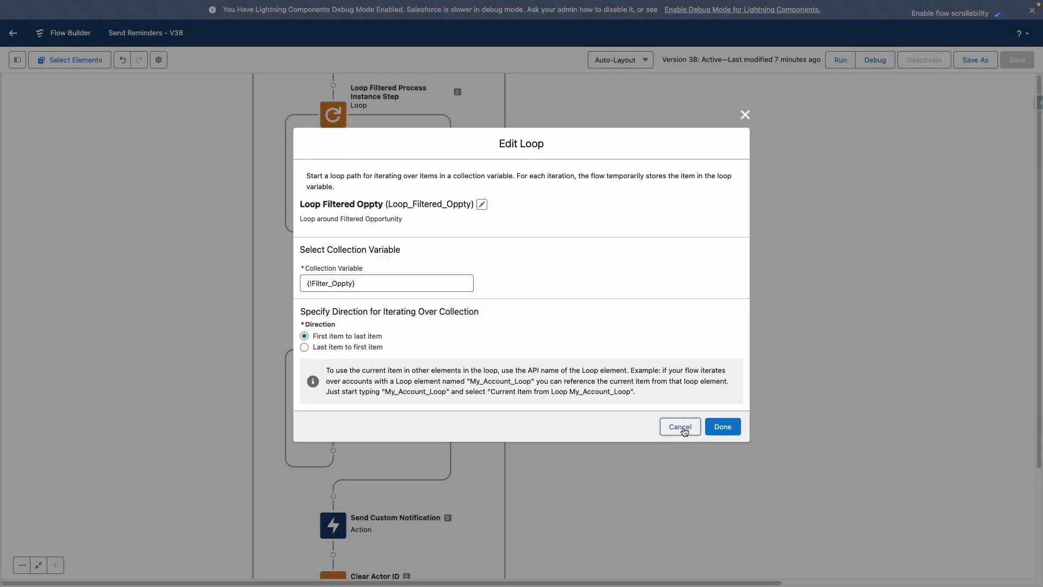
pyautogui.click(679, 426)
pyautogui.doubleClick(332, 422)
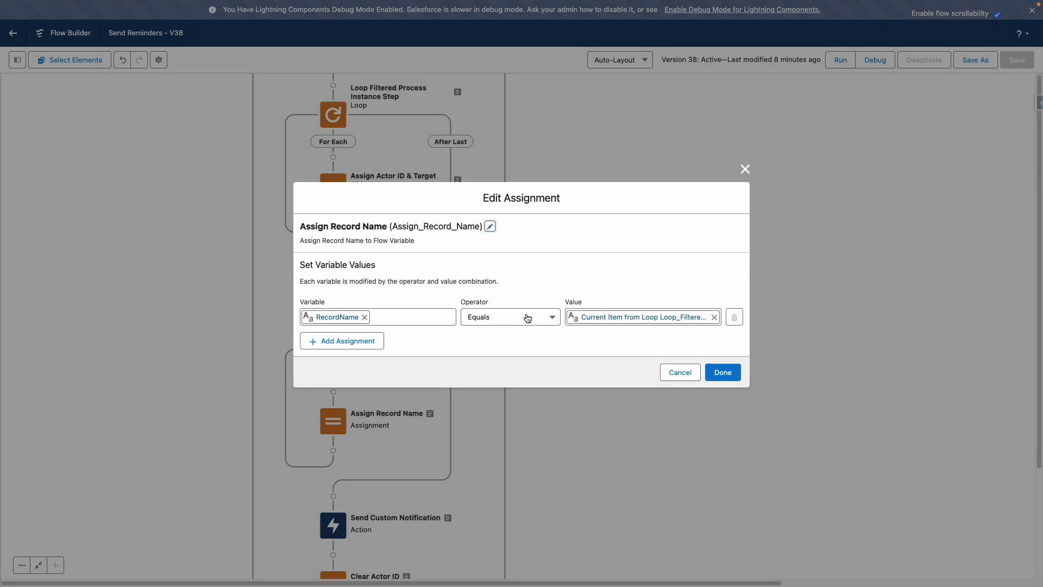
pyautogui.click(585, 318)
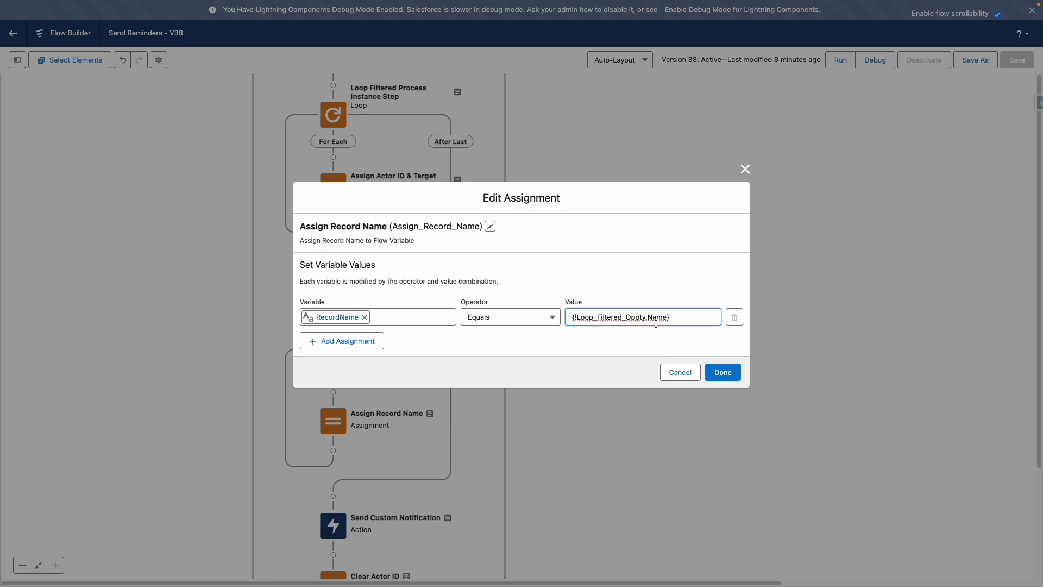
pyautogui.click(676, 373)
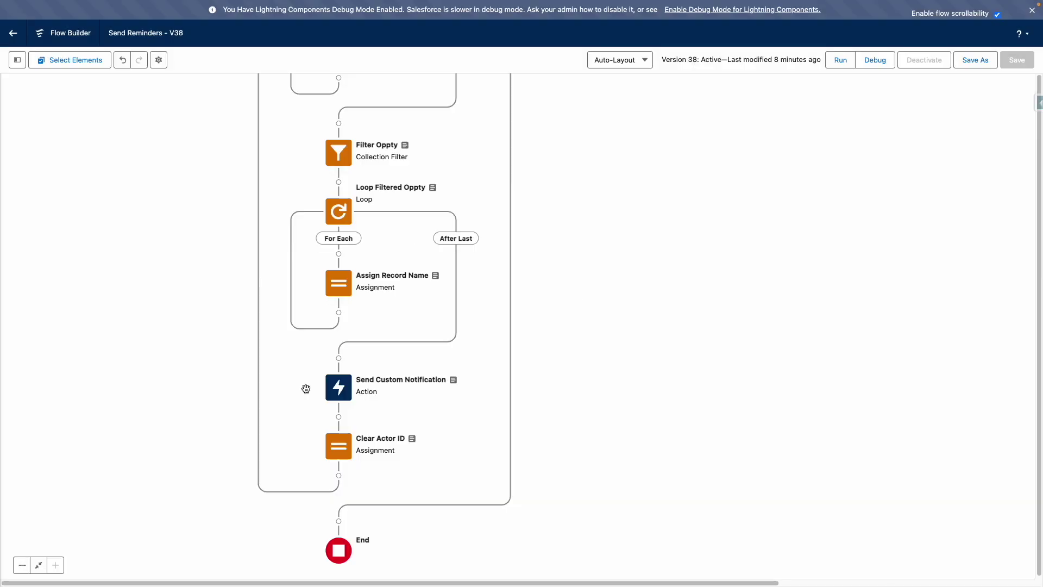
# - Check Send Custom Notification's inputs (title 'Approval Request Pending', recipients {!ActorID}) without changing them
pyautogui.doubleClick(338, 387)
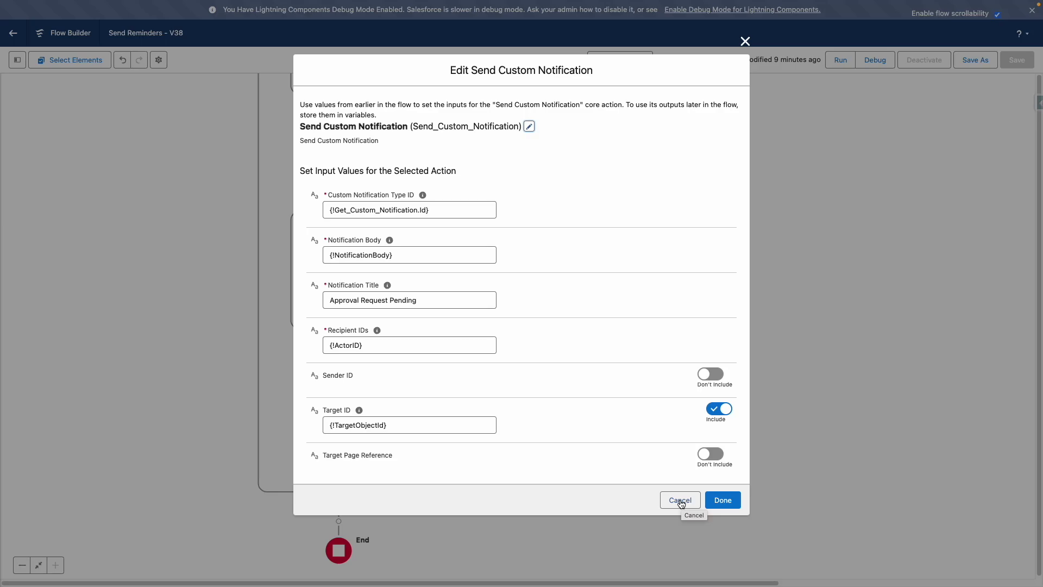
pyautogui.click(680, 500)
# - View the NotificationBody text template from the Toolbox, then scroll through the completed debug path
pyautogui.click(17, 63)
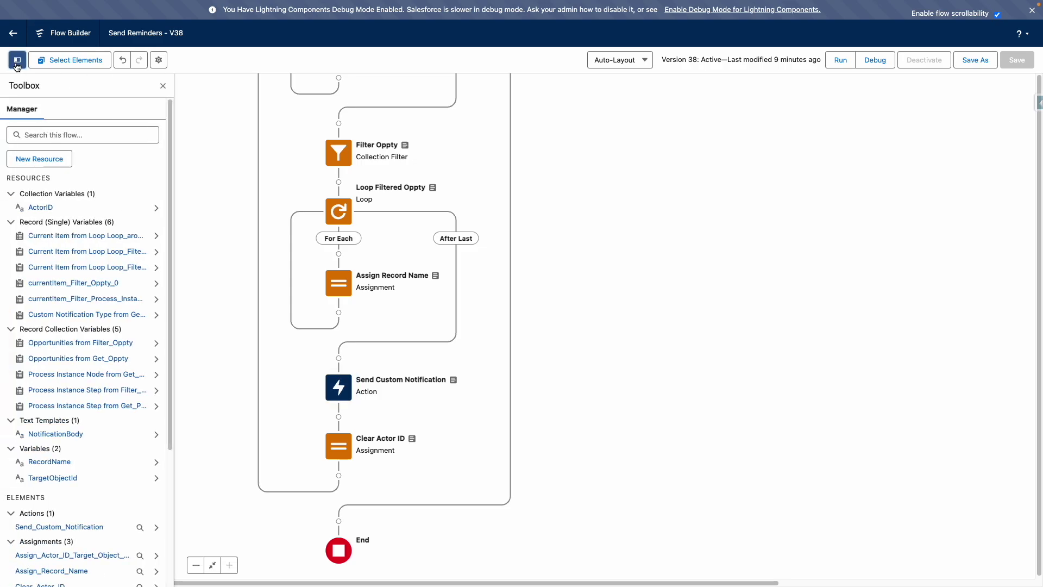
pyautogui.click(76, 433)
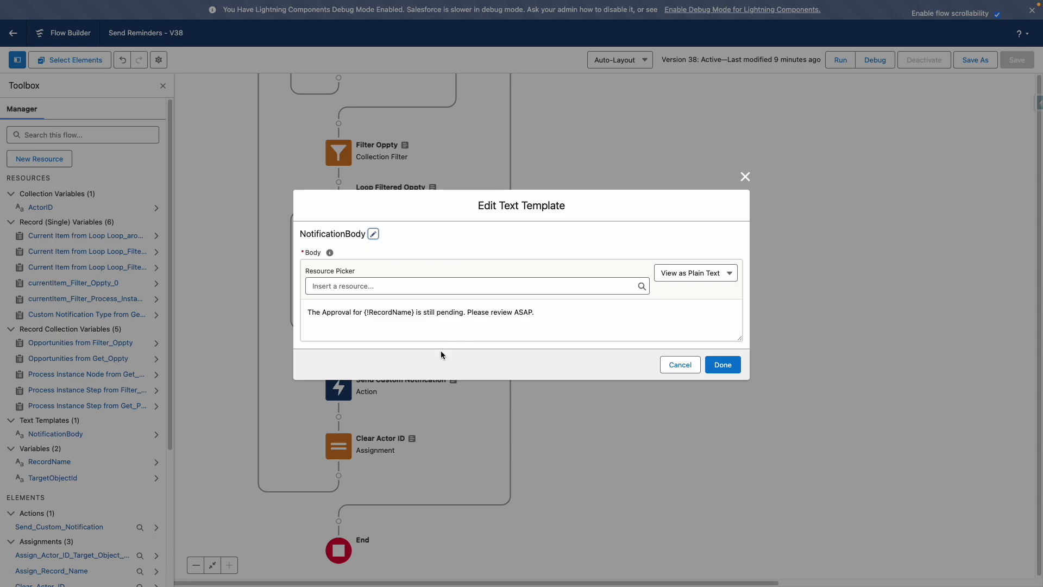
pyautogui.click(665, 365)
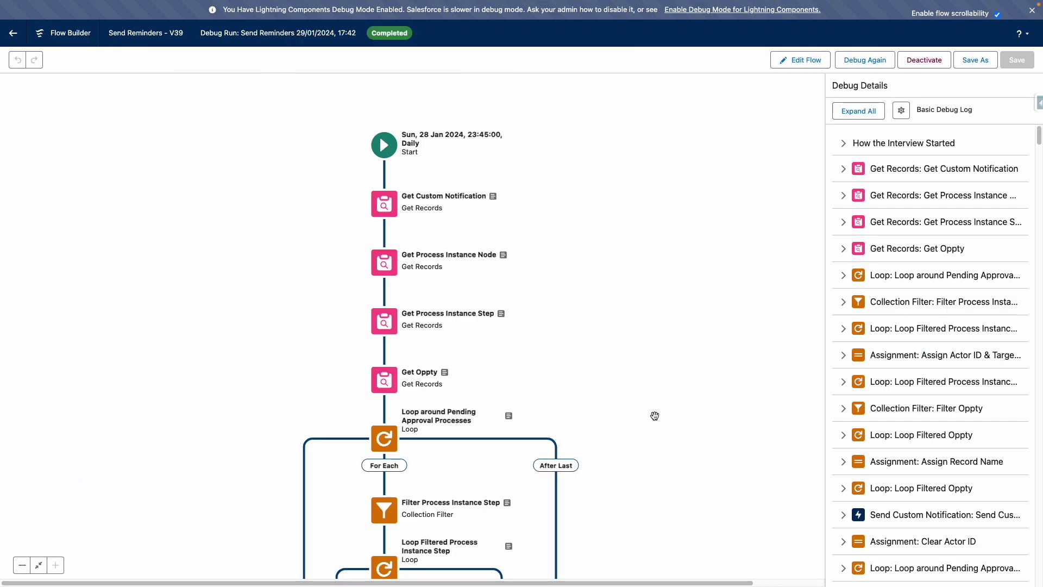
pyautogui.scroll(-10, 654, 415)
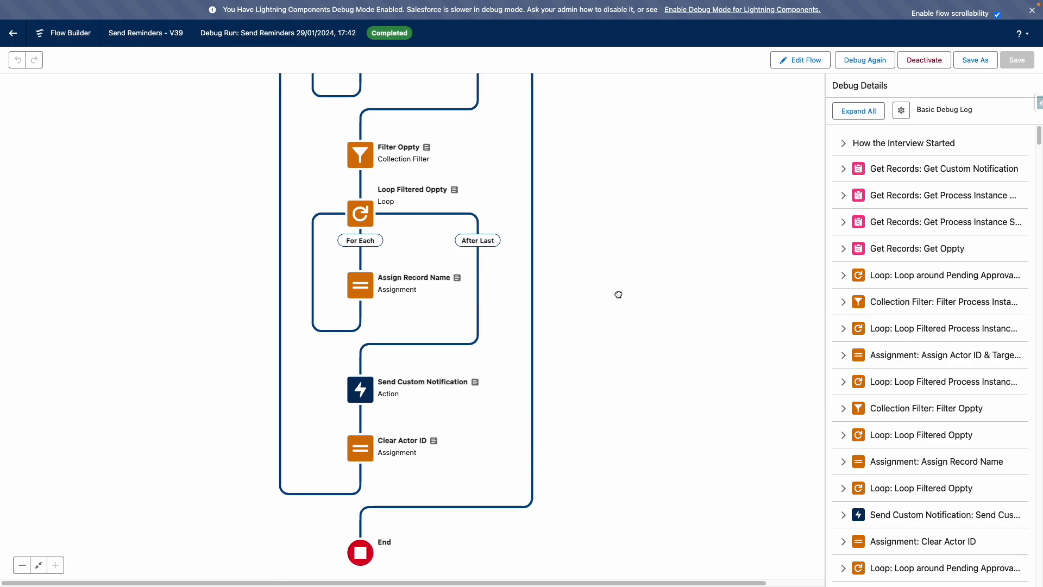
pyautogui.scroll(-4, 618, 295)
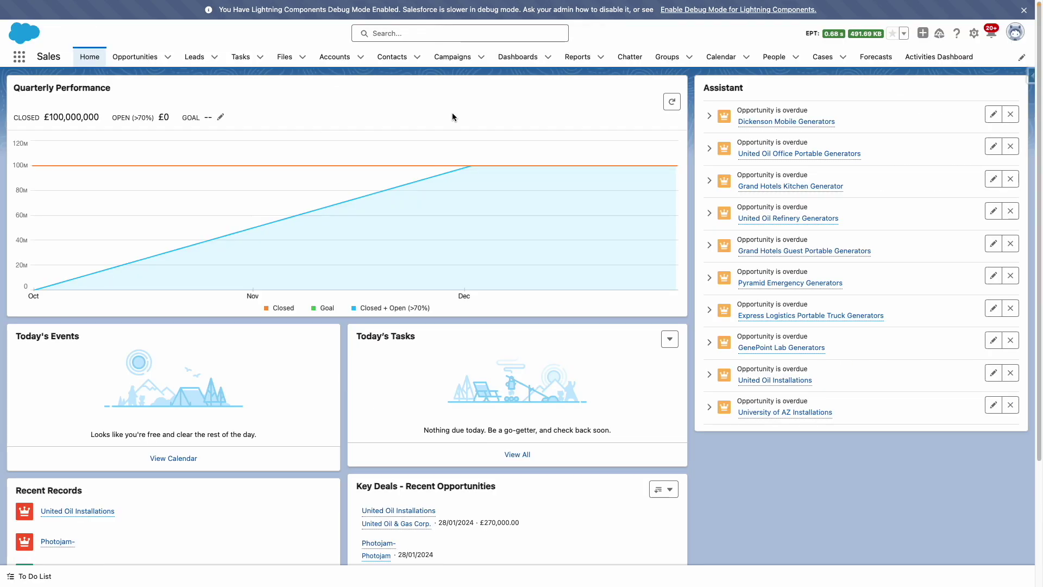
# - Open the Dec Sale Offer opportunity from its Approval Request Pending bell notification
pyautogui.click(991, 34)
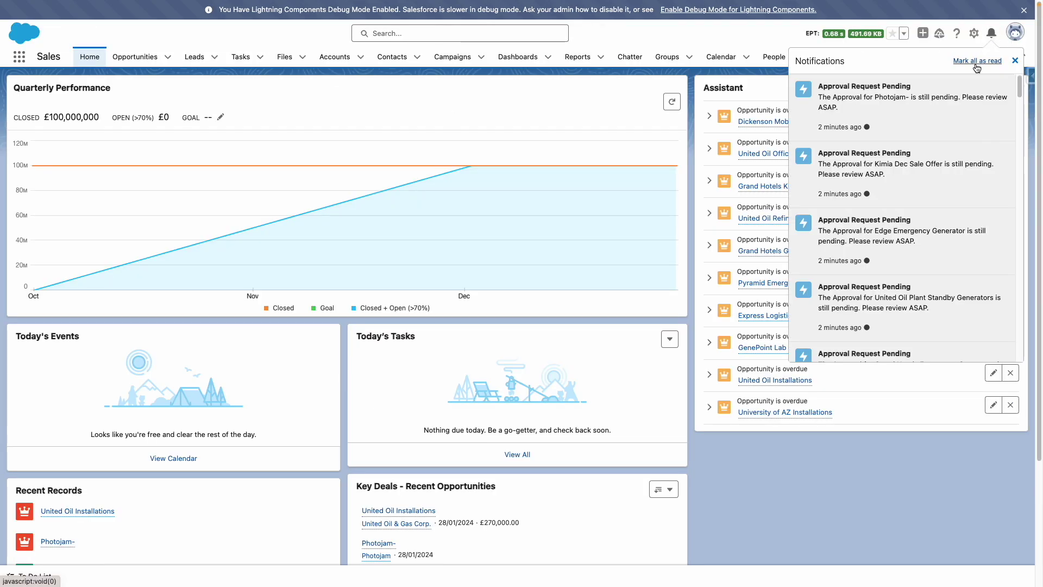
pyautogui.scroll(-5, 897, 197)
pyautogui.scroll(5, 898, 196)
pyautogui.click(905, 185)
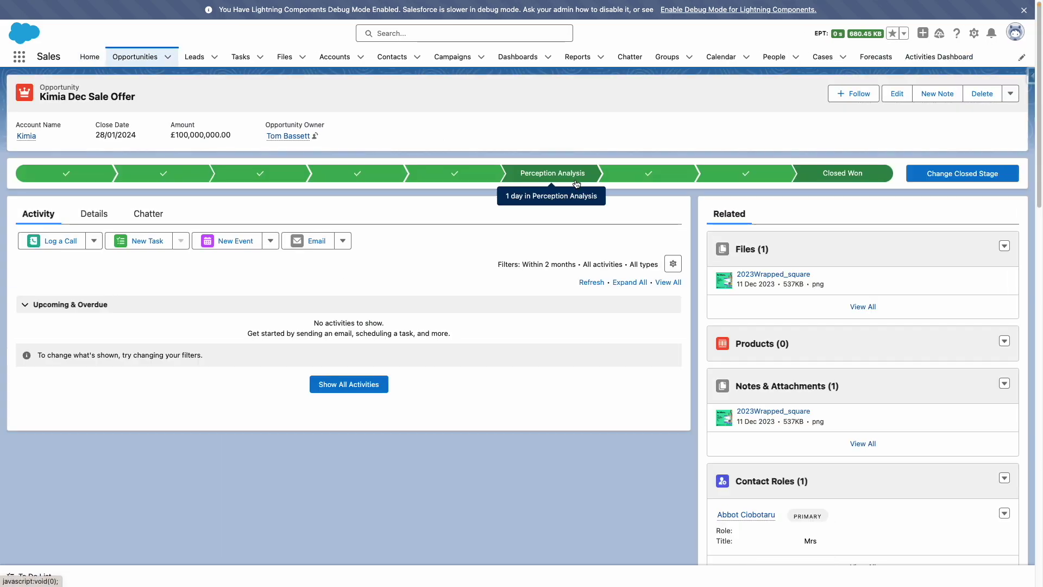